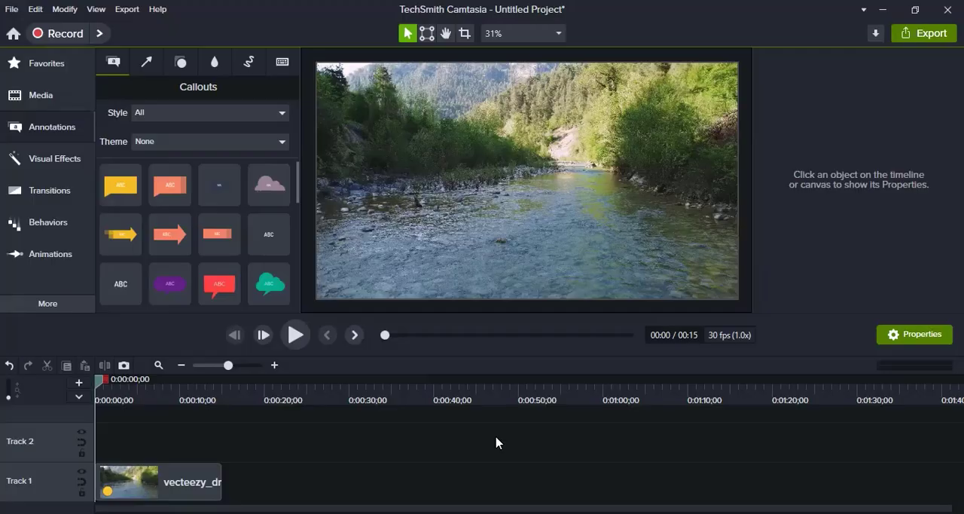
- Select the river clip on Track 1 and preview its playback from the start, pausing at 0:00:01;18
{"action": "left_click", "coordinate": [168, 485]}
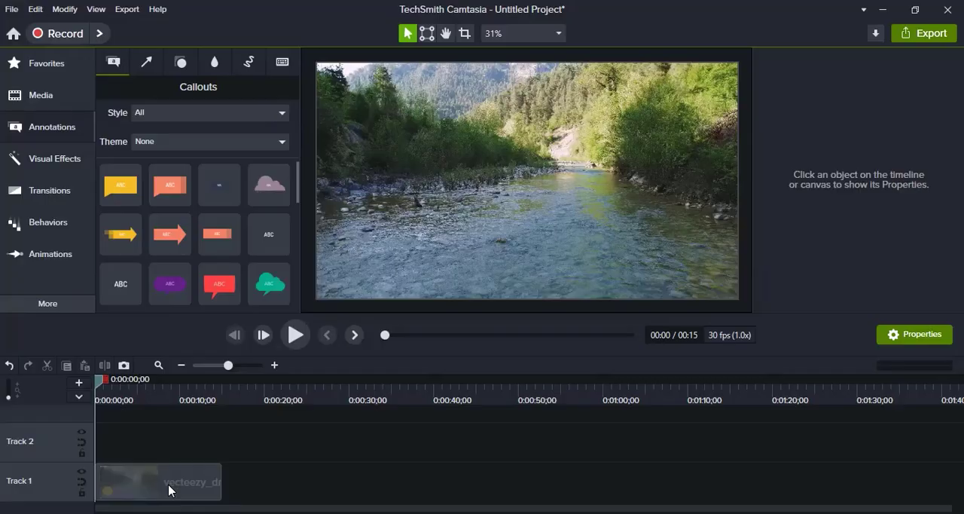
{"action": "left_click", "coordinate": [169, 486]}
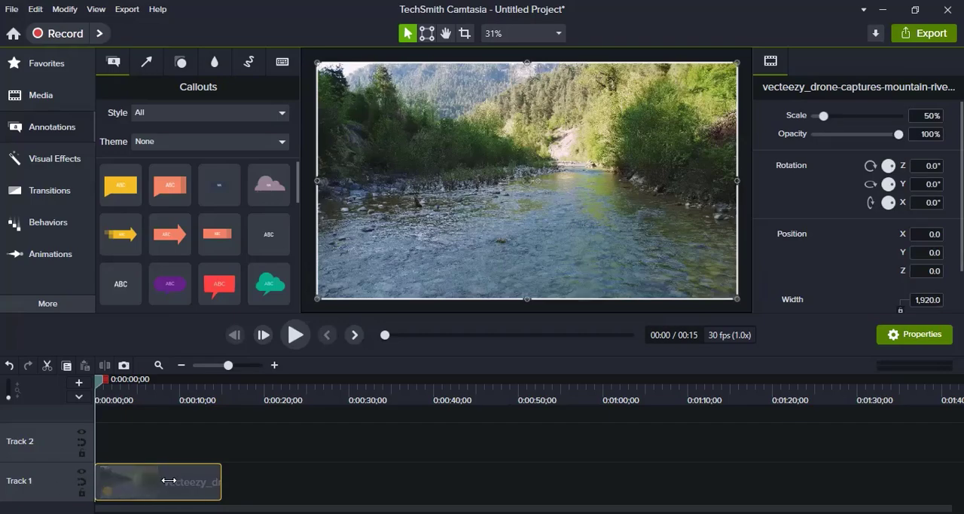
{"action": "left_click", "coordinate": [295, 334]}
{"action": "left_click", "coordinate": [296, 331]}
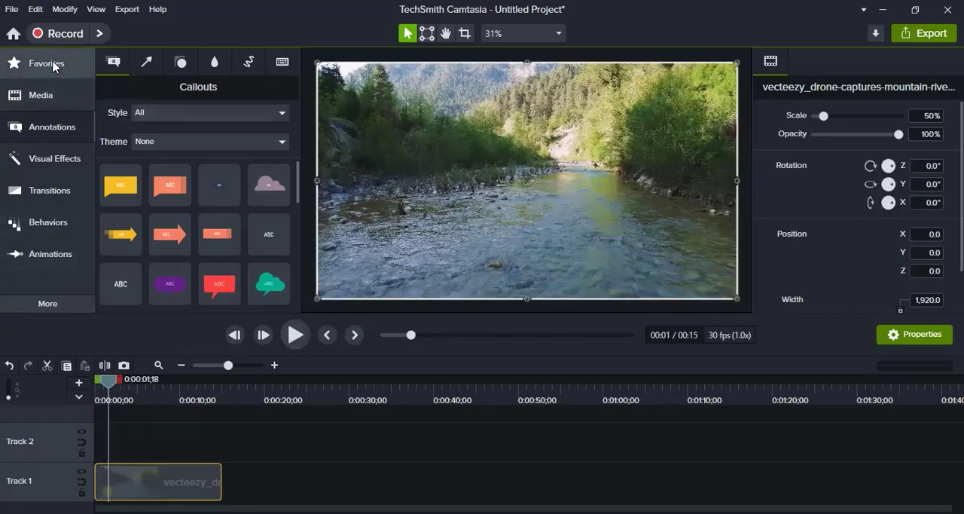
- Filter the annotation callouts by the Basic style and place the white text callout with the pink outline slightly below the video frame's centre
{"action": "left_click", "coordinate": [53, 155]}
{"action": "left_click", "coordinate": [58, 127]}
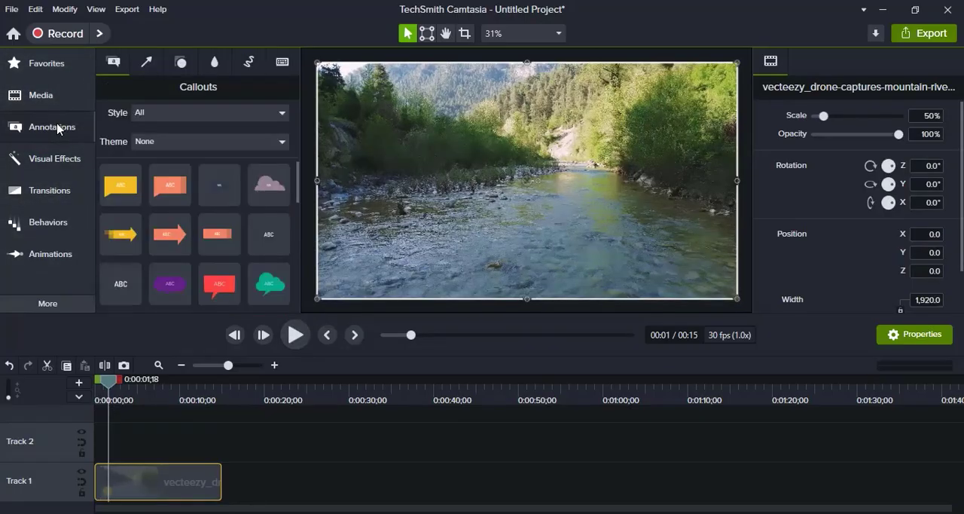
{"action": "left_click", "coordinate": [175, 112]}
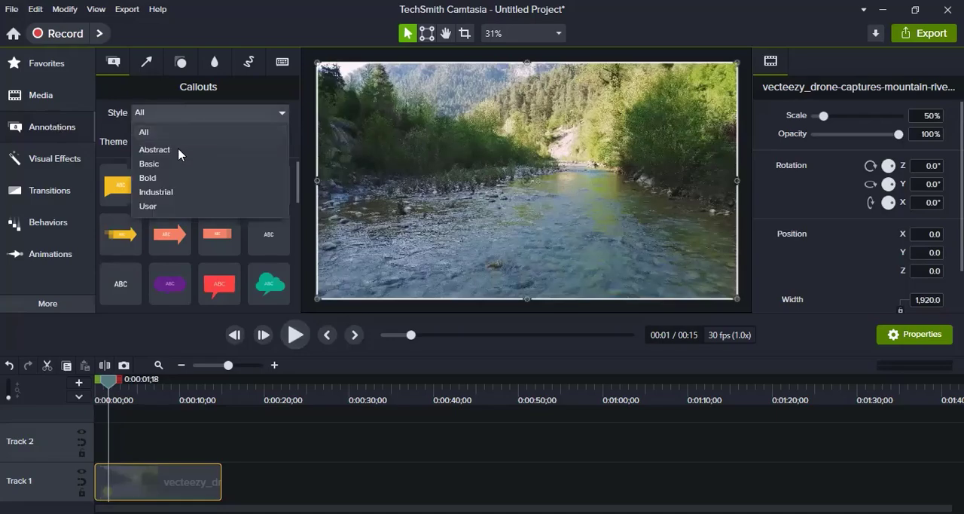
{"action": "left_click", "coordinate": [162, 164]}
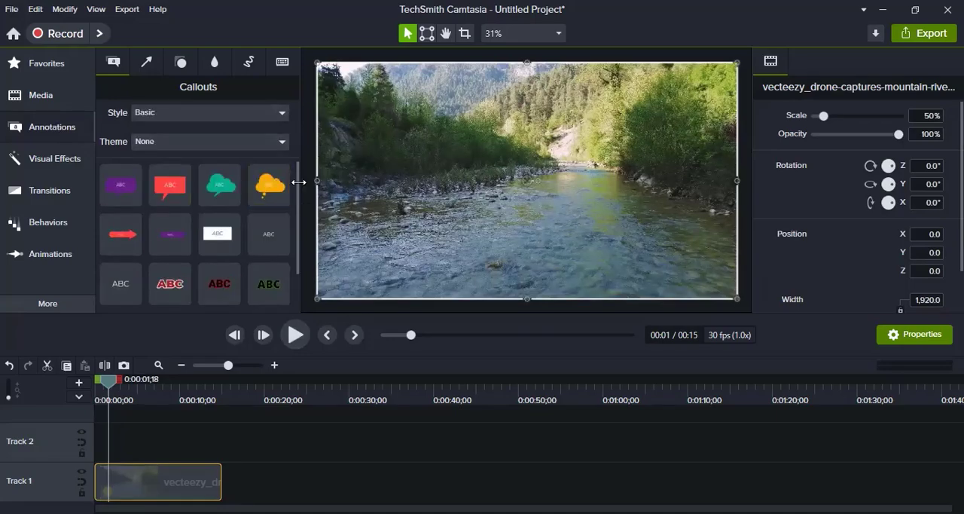
{"action": "mouse_move", "coordinate": [299, 230]}
{"action": "left_mouse_down"}
{"action": "mouse_move", "coordinate": [295, 267]}
{"action": "mouse_move", "coordinate": [295, 246]}
{"action": "left_mouse_up"}
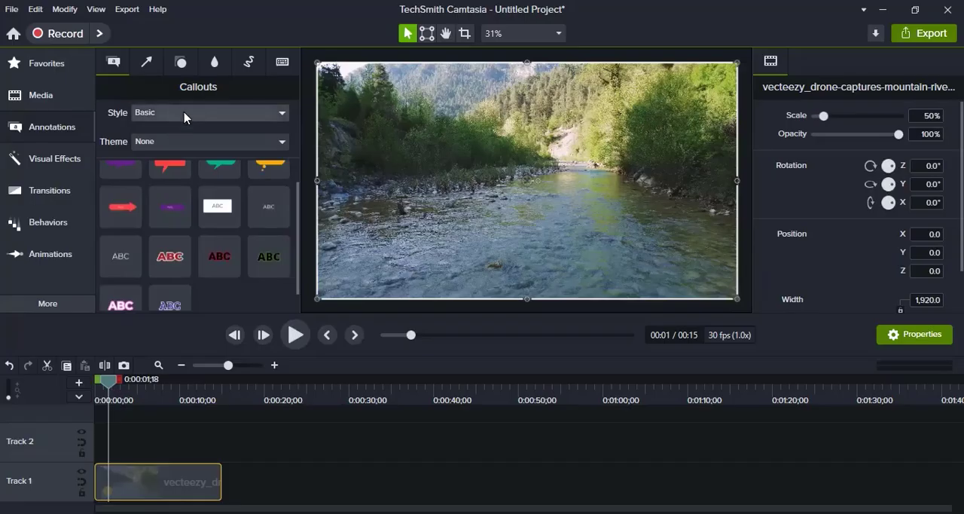
{"action": "scroll", "coordinate": [279, 264], "scroll_direction": "down", "scroll_amount": 1}
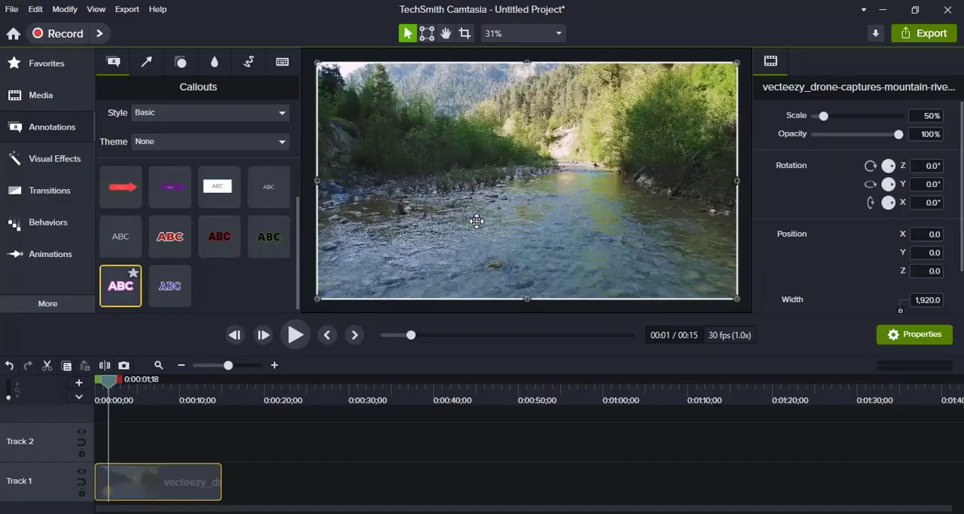
{"action": "left_click_drag", "start_coordinate": [476, 220], "coordinate": [675, 207]}
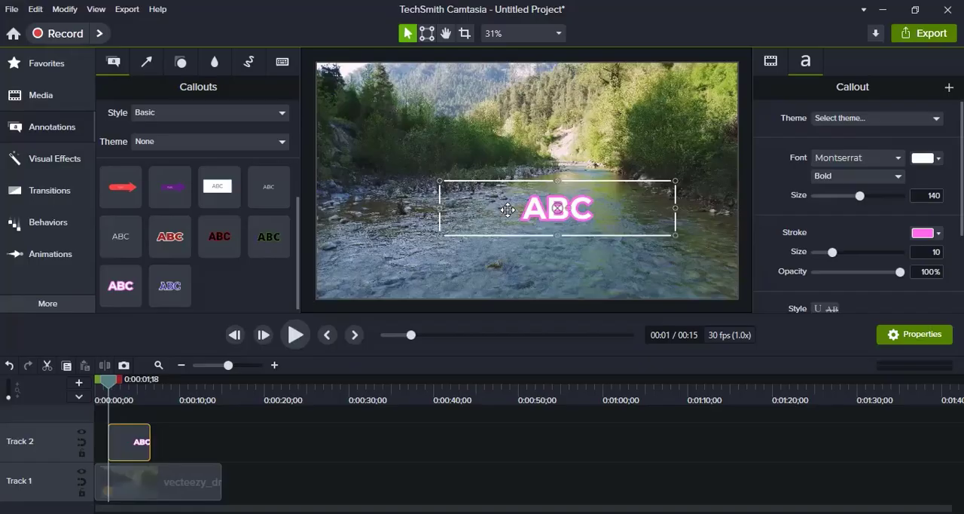
- Try the Basic purple speech bubble callout on the video with its fill recoloured to #897022, and delete it again
{"action": "scroll", "coordinate": [293, 225], "scroll_direction": "up", "scroll_amount": 1}
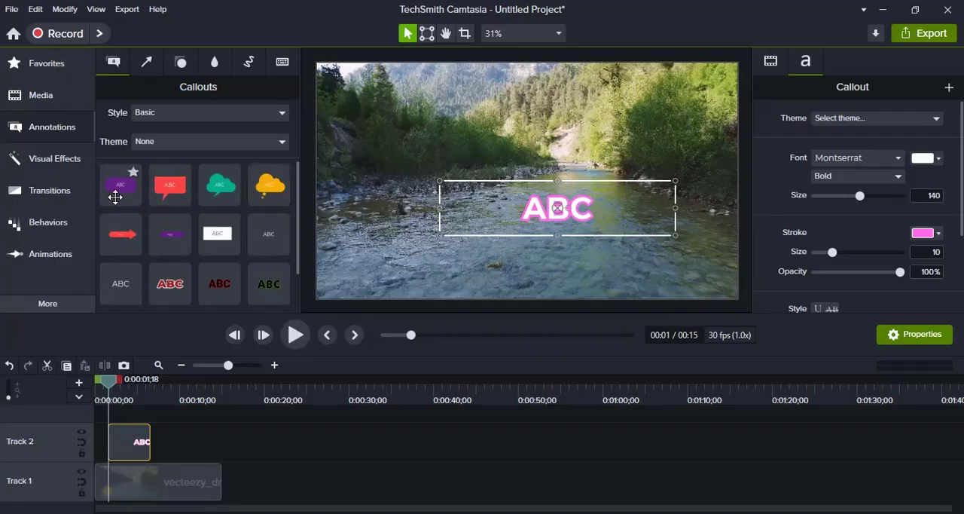
{"action": "mouse_move", "coordinate": [113, 194]}
{"action": "left_mouse_down"}
{"action": "mouse_move", "coordinate": [515, 230]}
{"action": "mouse_move", "coordinate": [475, 162]}
{"action": "left_mouse_up"}
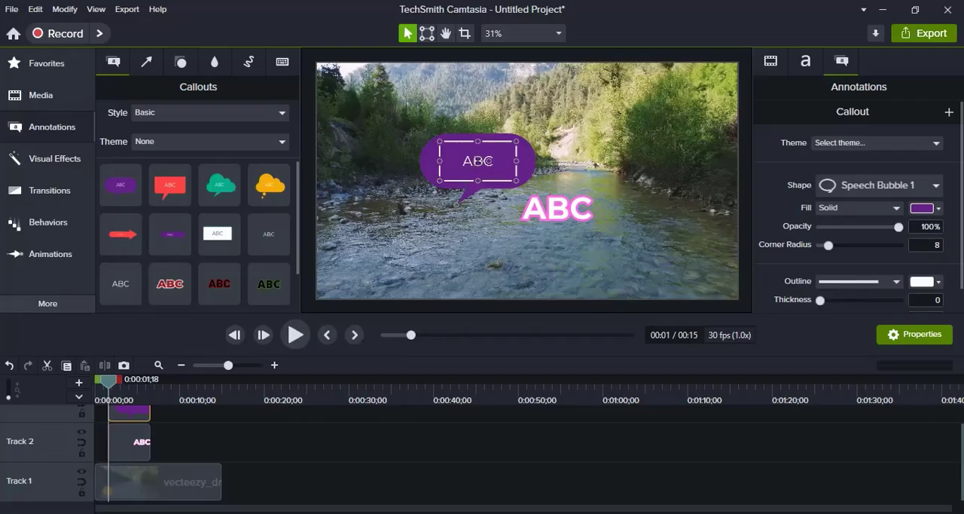
{"action": "left_click", "coordinate": [924, 208]}
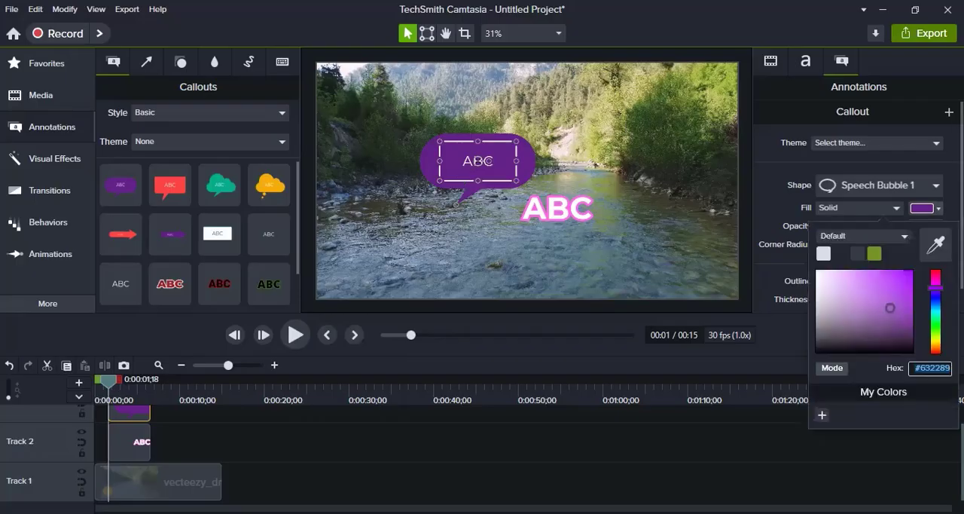
{"action": "left_click_drag", "start_coordinate": [938, 288], "coordinate": [937, 345]}
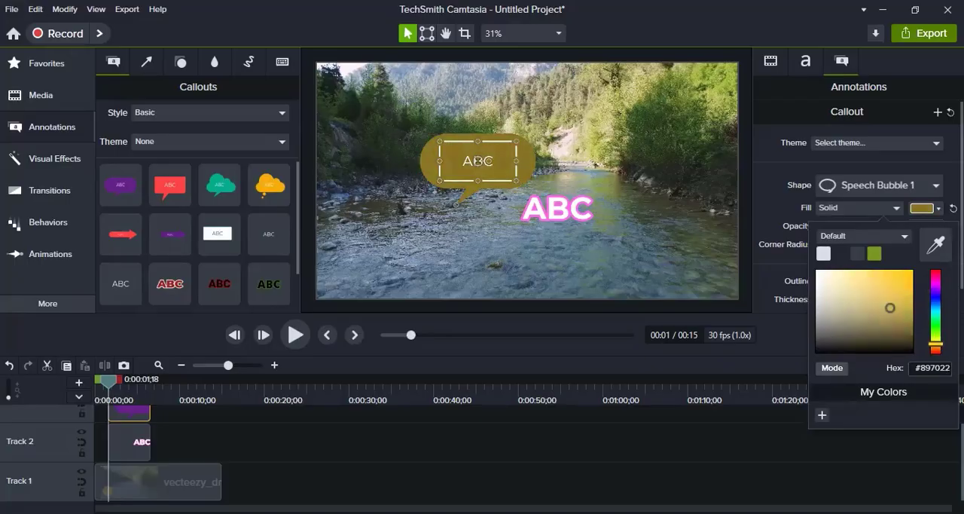
{"action": "left_click", "coordinate": [452, 160]}
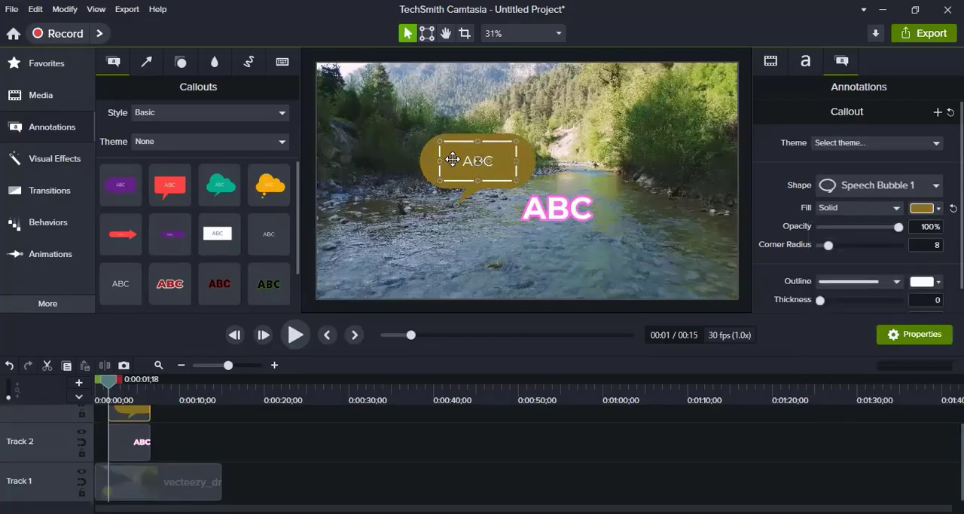
{"action": "key", "text": "Delete"}
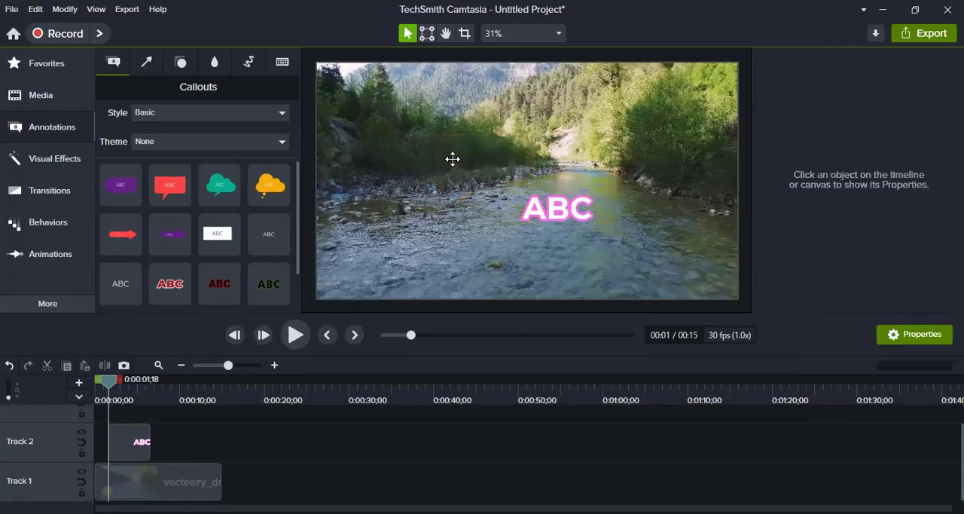
- Show the callouts of all styles and look through the list to its end
{"action": "left_click", "coordinate": [199, 117]}
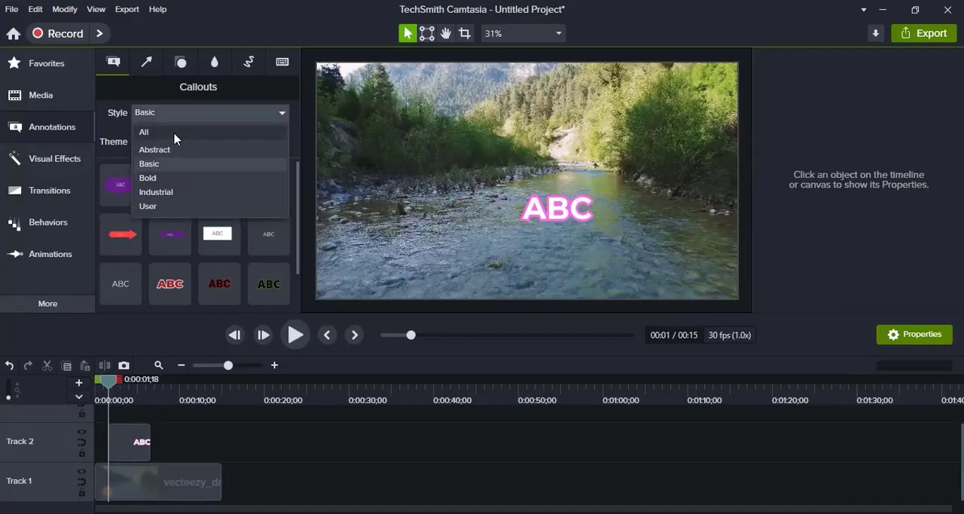
{"action": "left_click", "coordinate": [174, 139]}
{"action": "left_click_drag", "start_coordinate": [297, 194], "coordinate": [298, 300]}
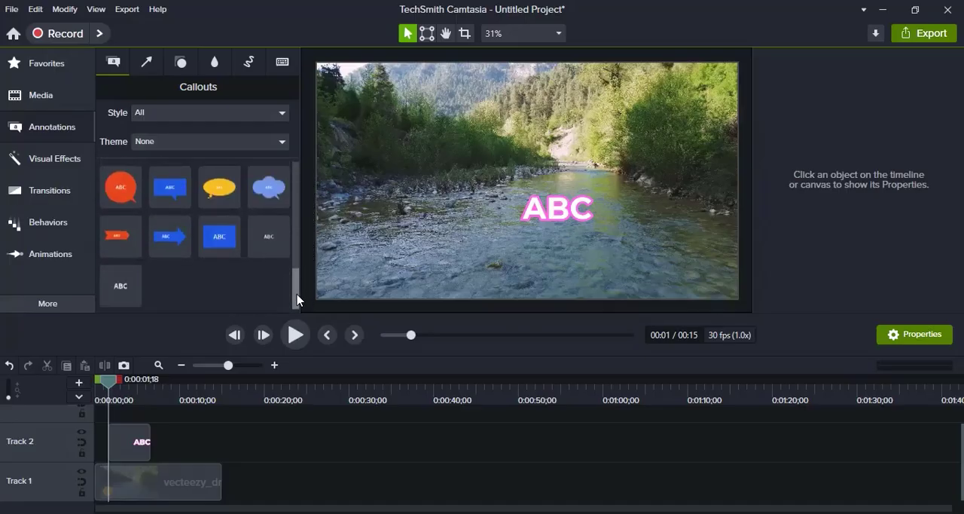
- Replace the pink-outlined callout's placeholder text with "camtasia video tutorial"
{"action": "double_click", "coordinate": [541, 214]}
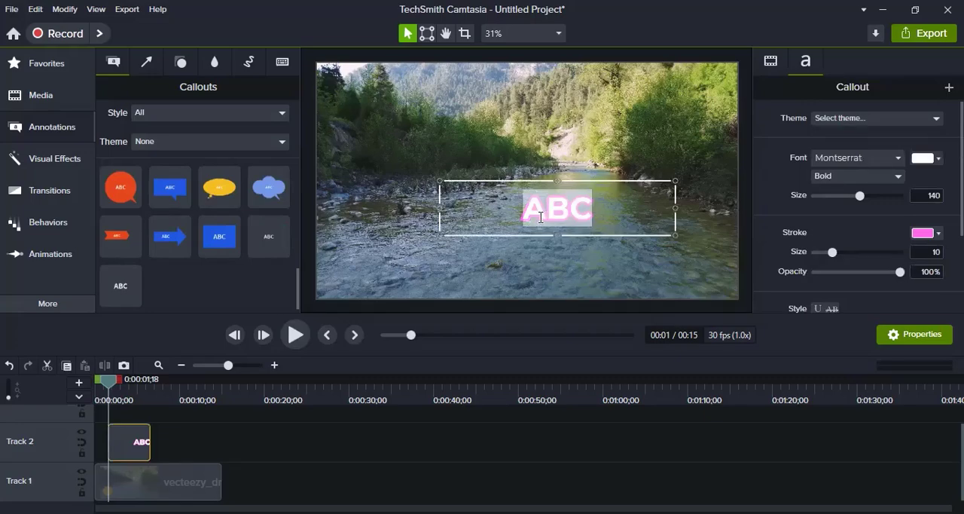
{"action": "type", "text": "camtasia"}
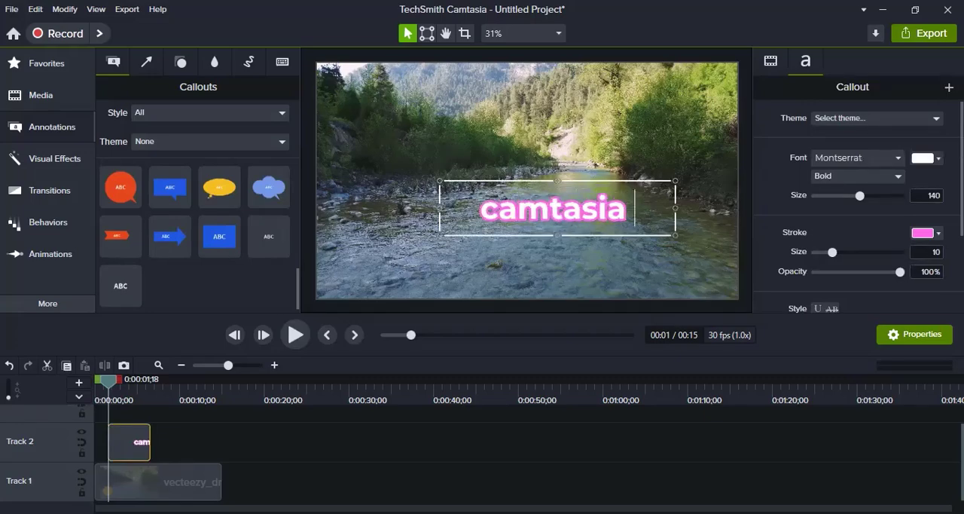
{"action": "type", "text": " video fu"}
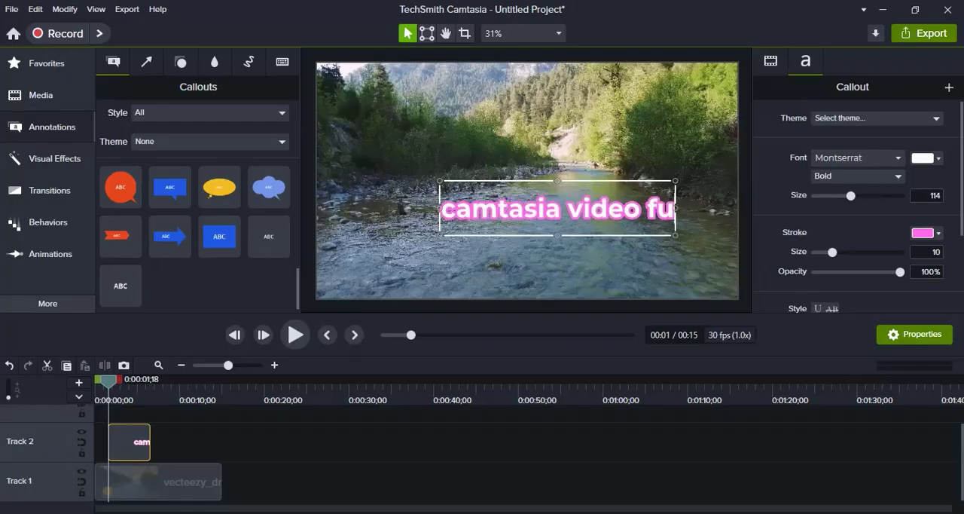
{"action": "key", "text": "BackSpace"}
{"action": "key", "text": "BackSpace"}
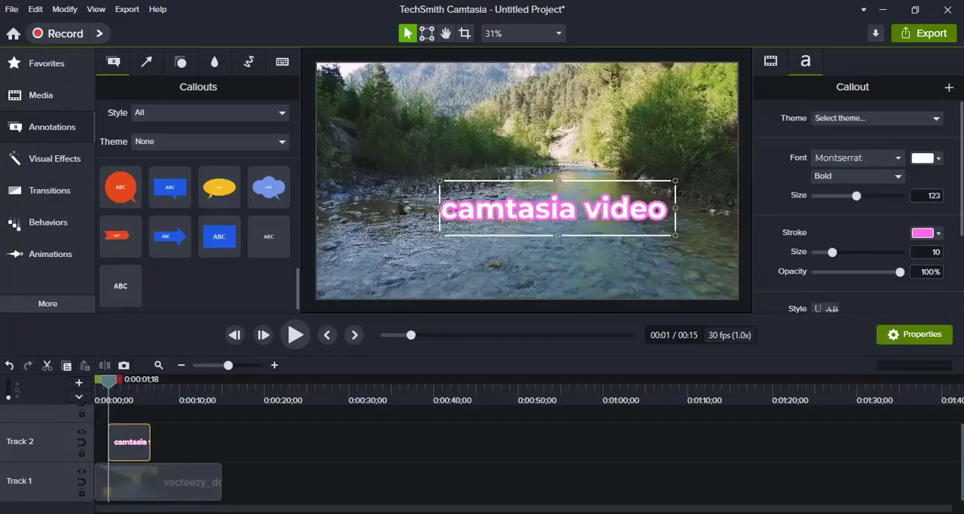
{"action": "type", "text": "tutorial"}
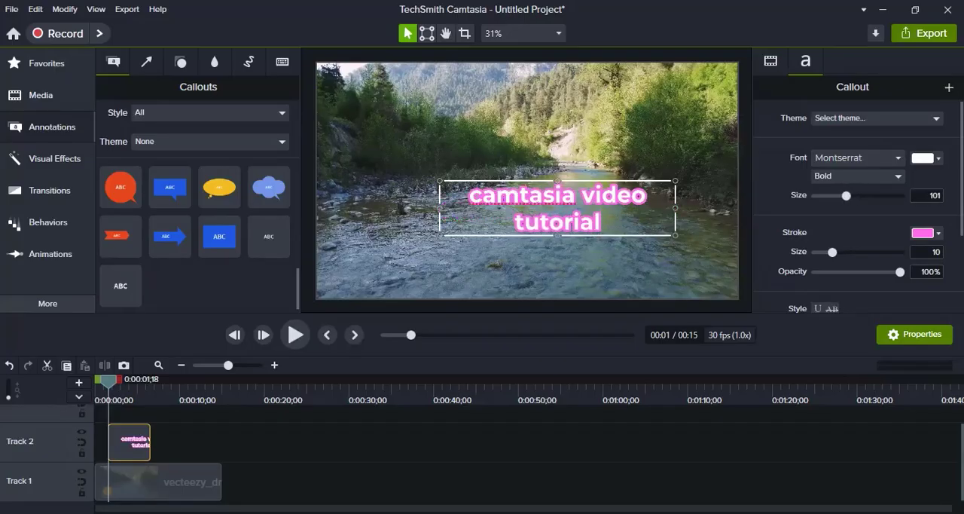
{"action": "left_click", "coordinate": [578, 135]}
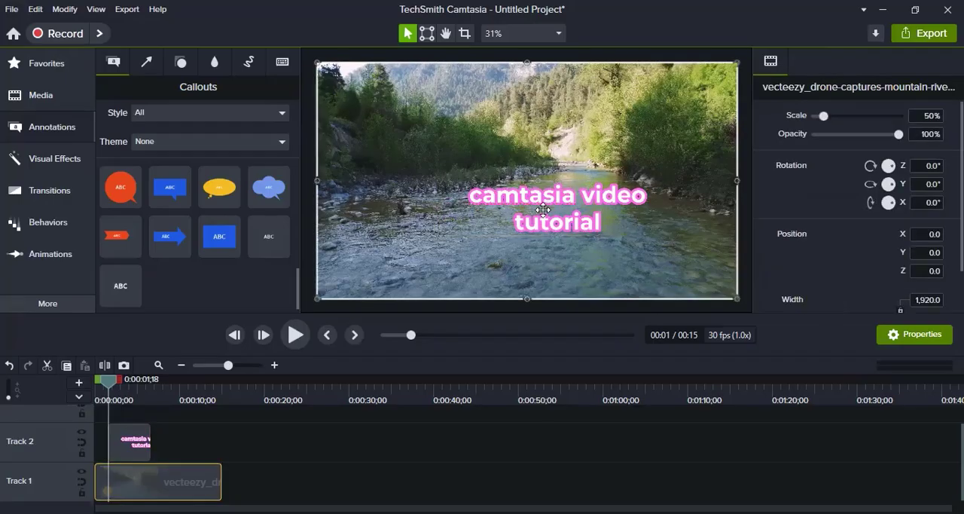
- Widen the text callout's box to both side edges of the video frame so the title fits on one line
{"action": "left_click", "coordinate": [547, 204]}
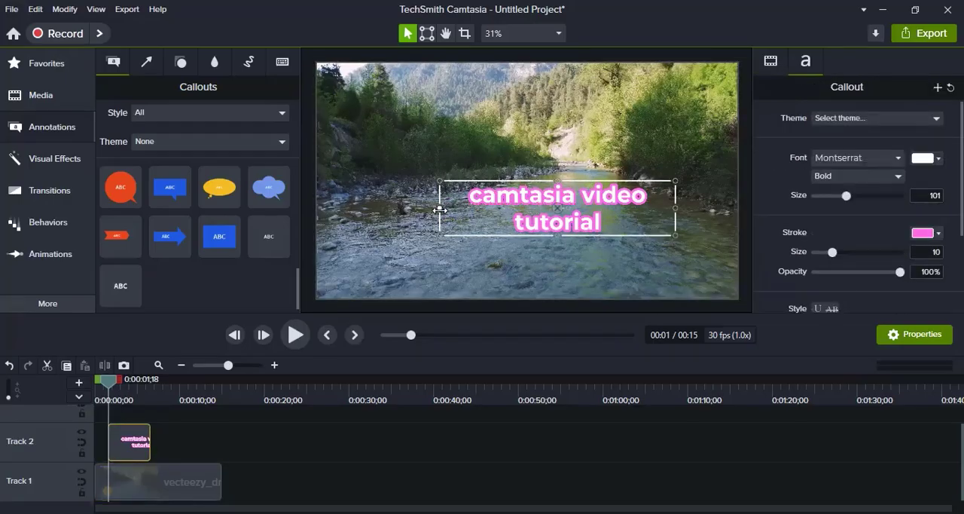
{"action": "left_click_drag", "start_coordinate": [440, 209], "coordinate": [317, 209]}
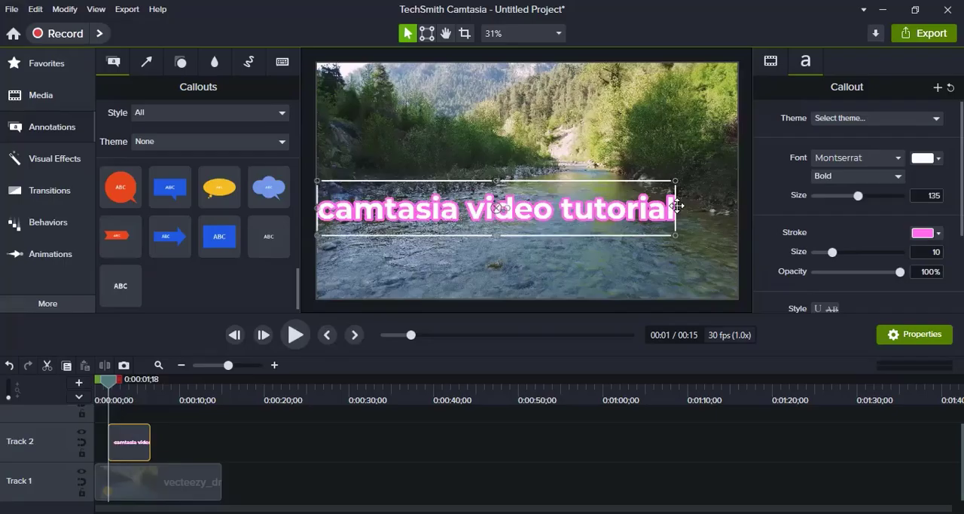
{"action": "left_click_drag", "start_coordinate": [674, 209], "coordinate": [749, 217]}
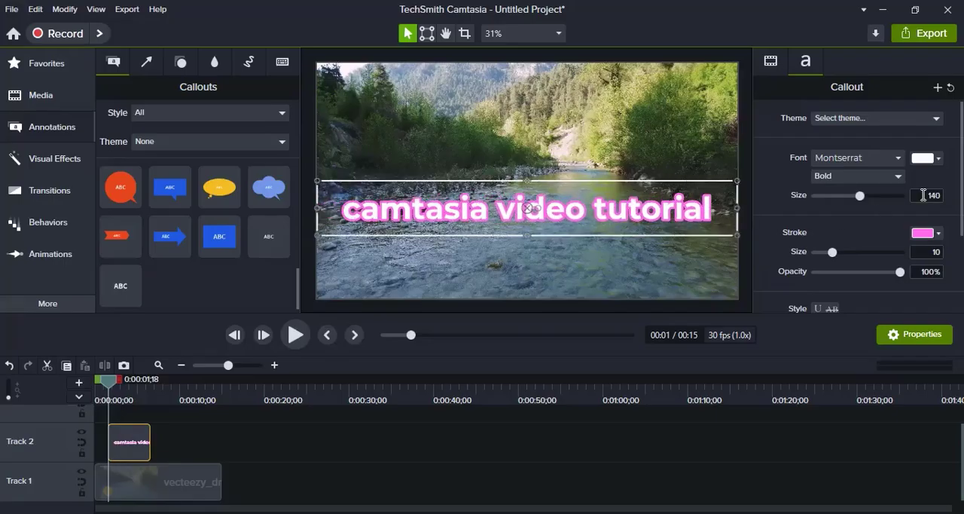
- Set the title text's font size to 130
{"action": "mouse_move", "coordinate": [858, 197]}
{"action": "left_mouse_down"}
{"action": "mouse_move", "coordinate": [872, 202]}
{"action": "mouse_move", "coordinate": [857, 199]}
{"action": "left_mouse_up"}
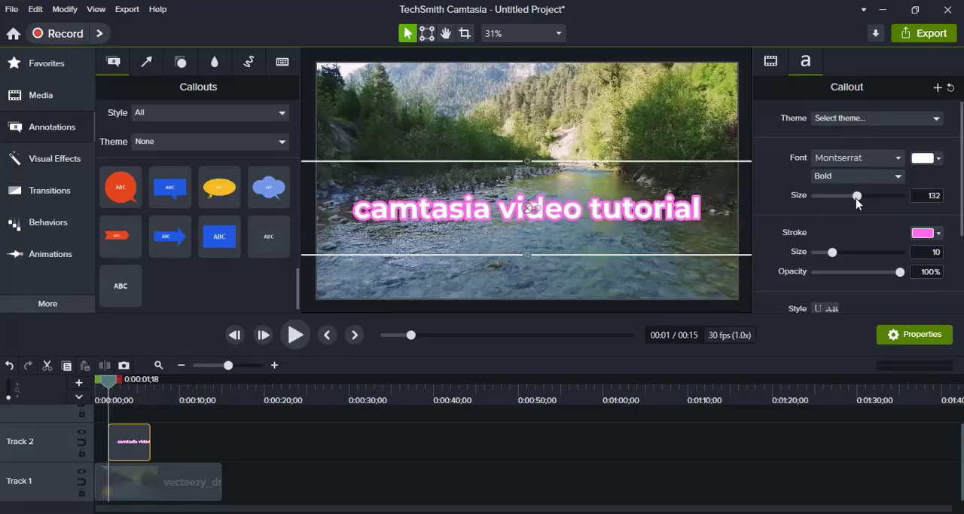
{"action": "left_click", "coordinate": [929, 198]}
{"action": "type", "text": "1"}
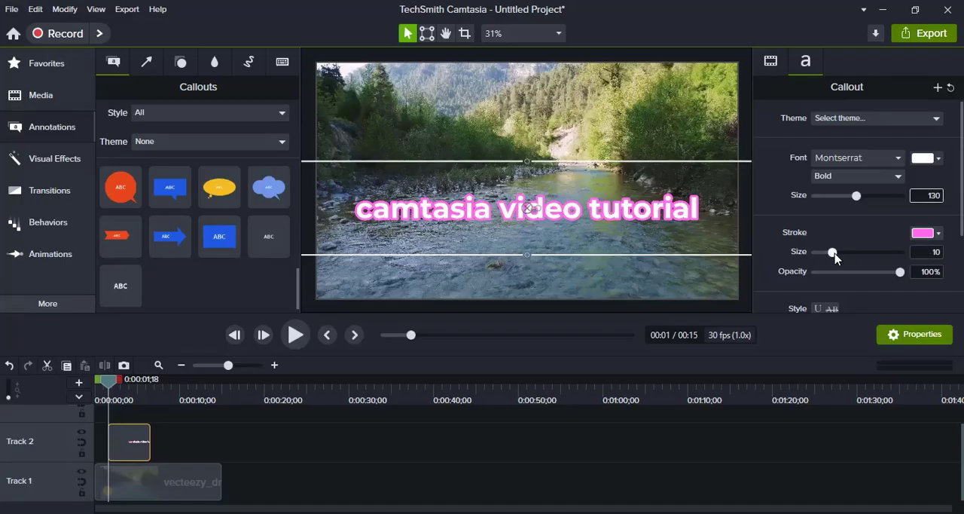
- Increase the title text's stroke size to 14 and change the stroke colour to light red
{"action": "mouse_move", "coordinate": [833, 252]}
{"action": "left_mouse_down"}
{"action": "mouse_move", "coordinate": [821, 254]}
{"action": "mouse_move", "coordinate": [865, 260]}
{"action": "mouse_move", "coordinate": [842, 257]}
{"action": "left_mouse_up"}
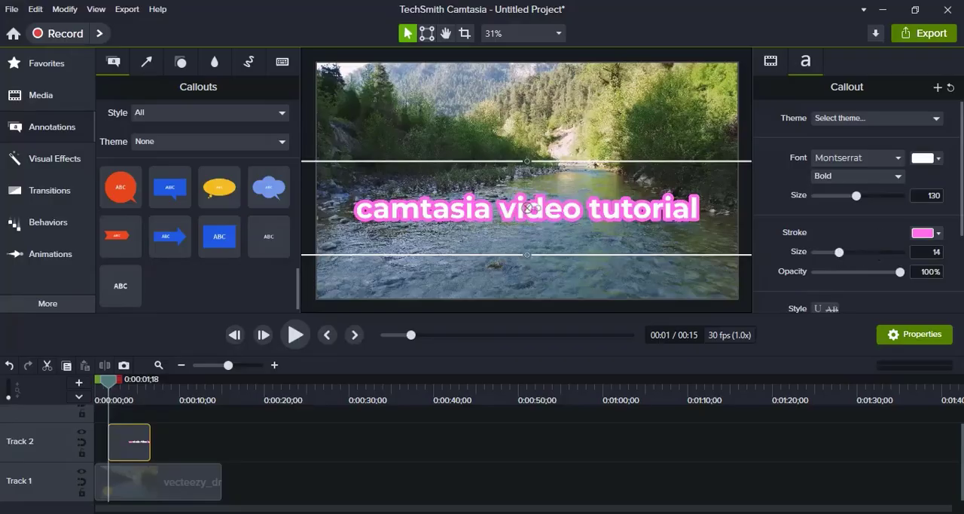
{"action": "left_click", "coordinate": [938, 232]}
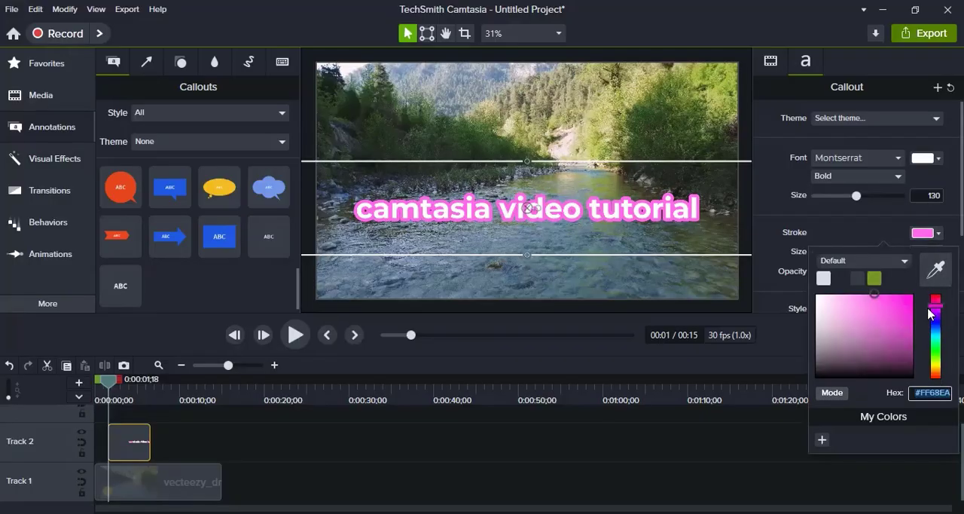
{"action": "left_click_drag", "start_coordinate": [933, 312], "coordinate": [936, 382]}
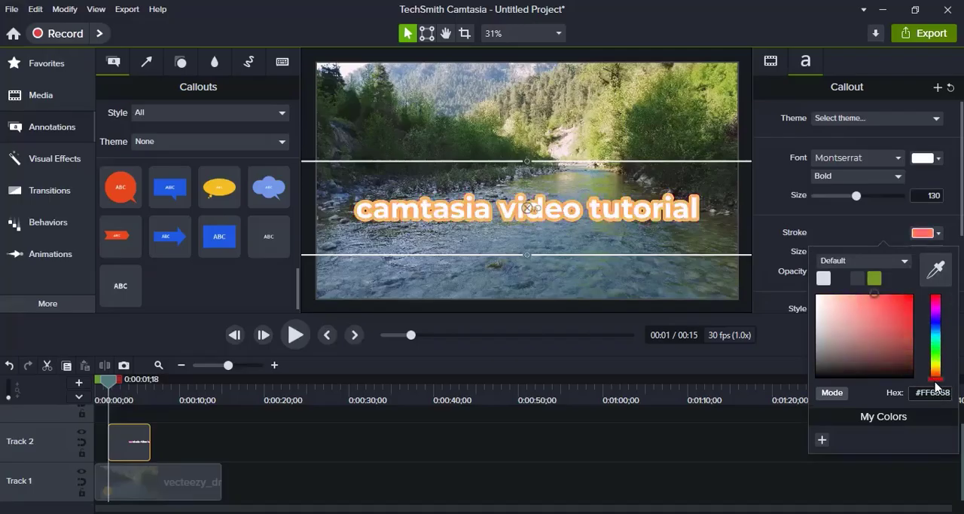
{"action": "left_click", "coordinate": [488, 124]}
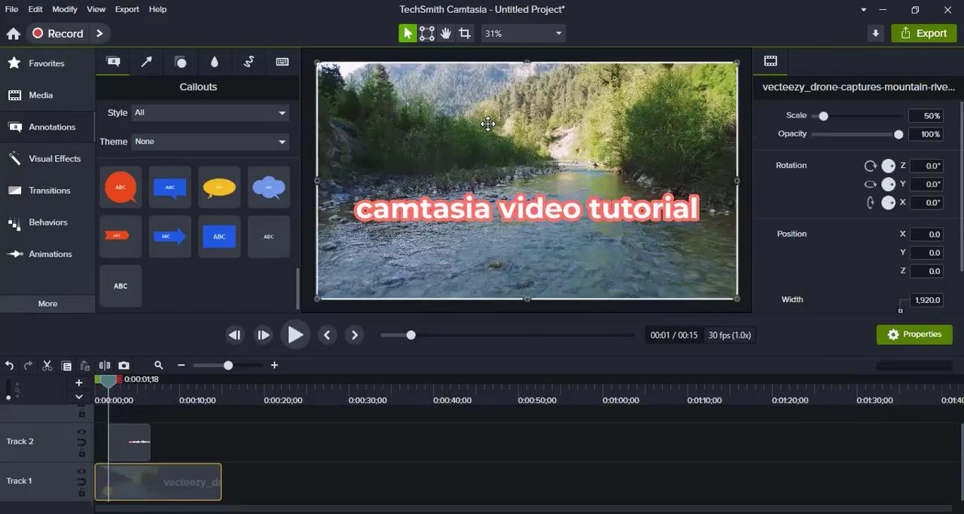
- Move the title text down to the lower edge of the video frame, keeping it horizontally centred
{"action": "left_click", "coordinate": [500, 213]}
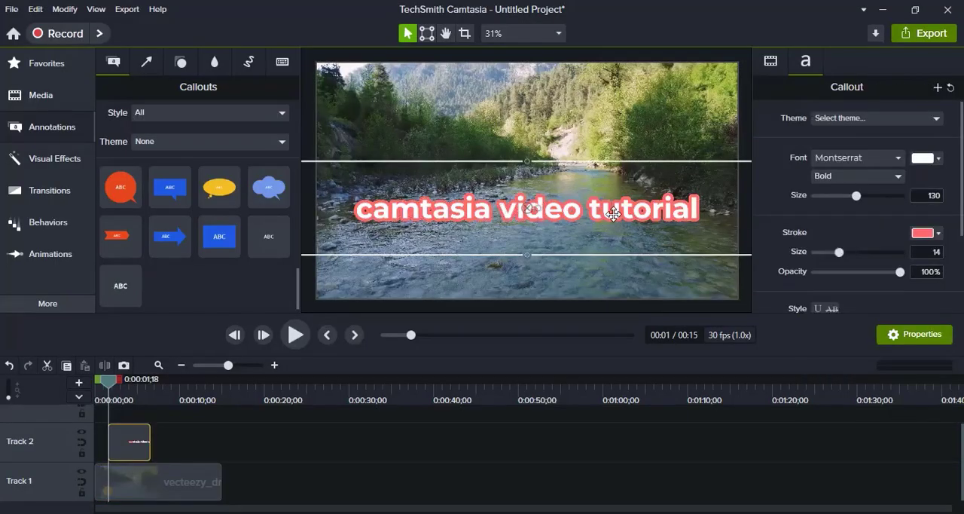
{"action": "left_click_drag", "start_coordinate": [612, 213], "coordinate": [610, 231]}
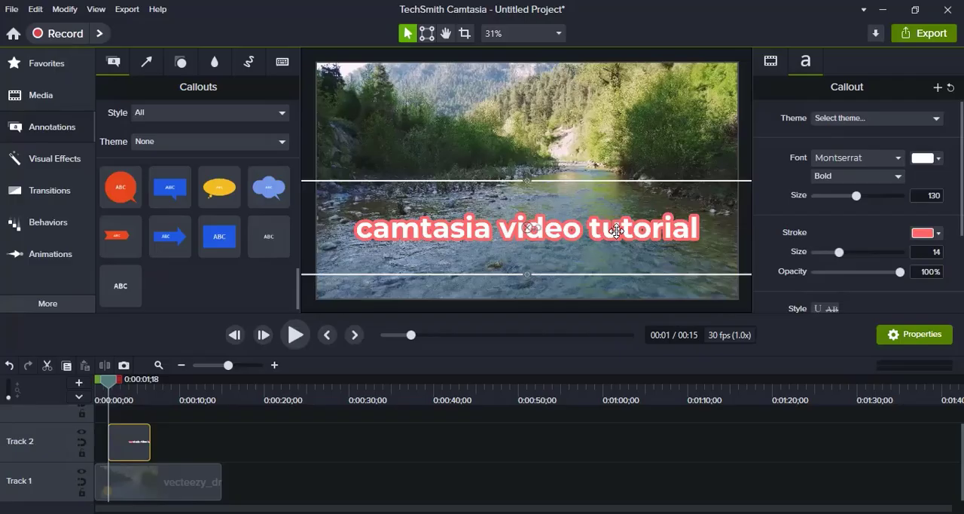
{"action": "left_click_drag", "start_coordinate": [616, 230], "coordinate": [629, 281]}
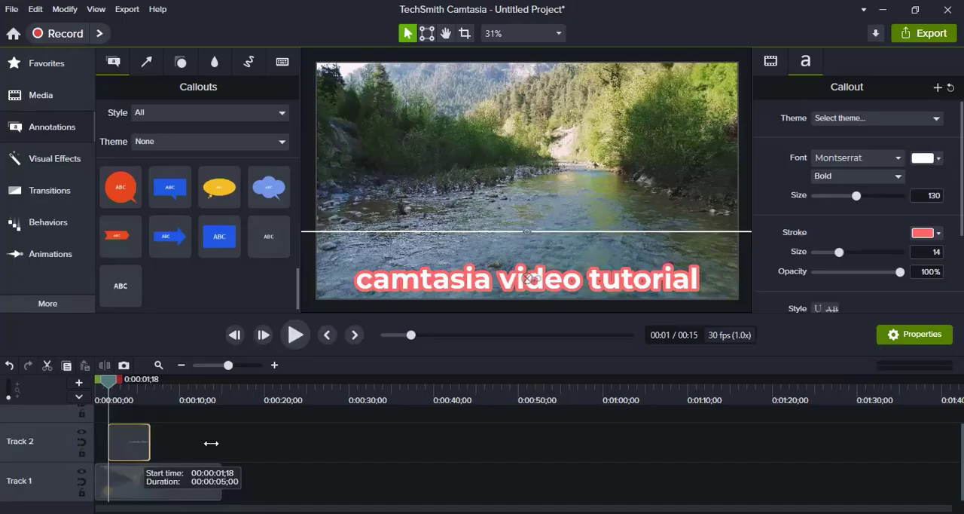
- Extend both ends of the text clip on Track 2 to match the full length of the river video clip
{"action": "left_click_drag", "start_coordinate": [220, 443], "coordinate": [222, 443]}
{"action": "left_click_drag", "start_coordinate": [109, 432], "coordinate": [65, 432]}
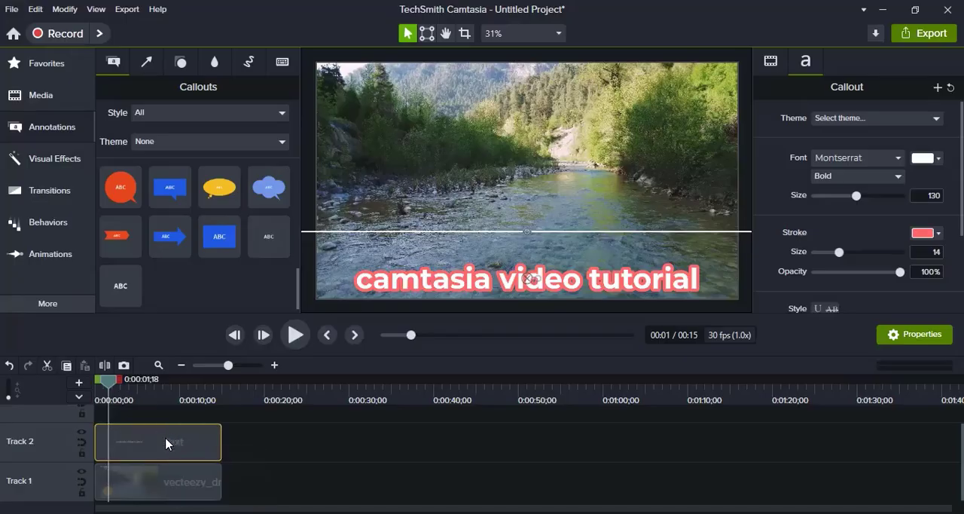
- Set the text clip's duration to 10 seconds and move the clip so it starts at the playhead, 0:00:01;18
{"action": "right_click", "coordinate": [166, 443]}
{"action": "left_click", "coordinate": [222, 383]}
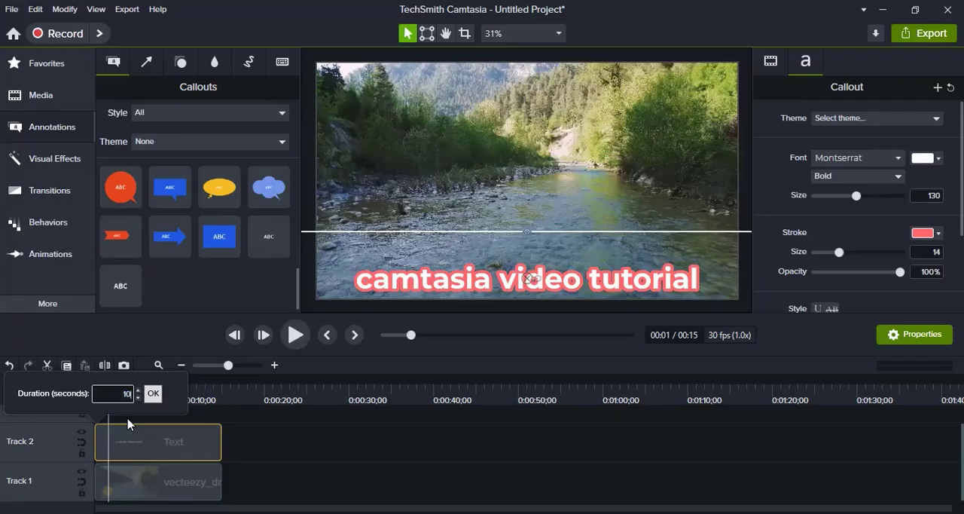
{"action": "type", "text": "10"}
{"action": "key", "text": "Return"}
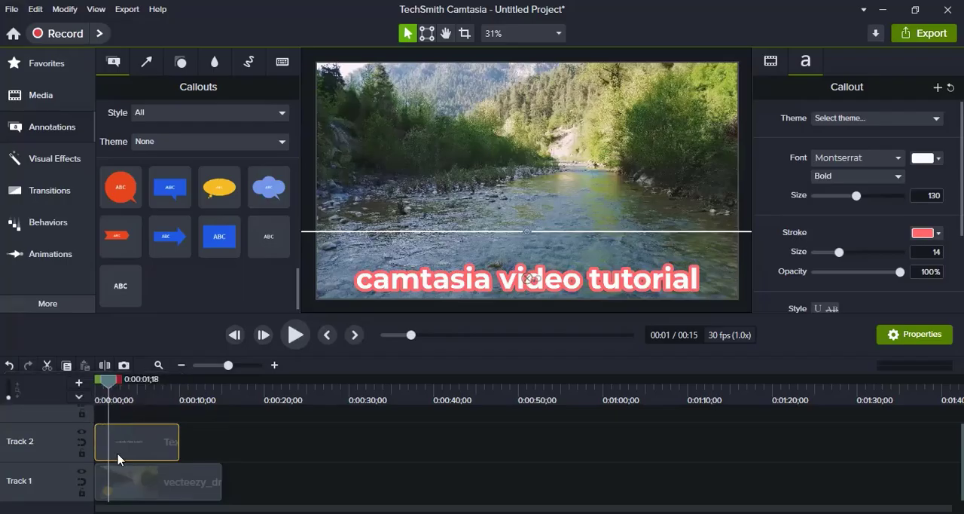
{"action": "left_click_drag", "start_coordinate": [118, 458], "coordinate": [160, 446]}
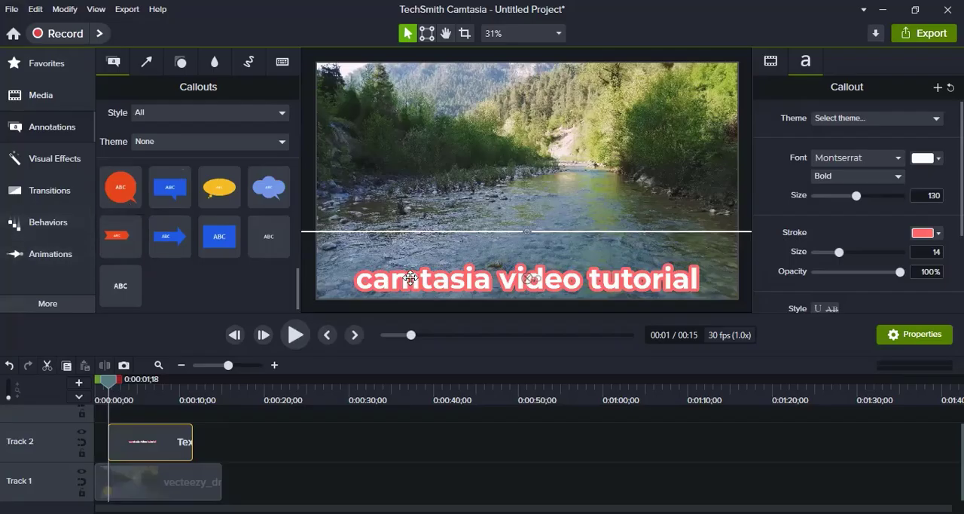
- Apply the Drifting behavior to the text clip on Track 2
{"action": "left_click", "coordinate": [30, 228]}
{"action": "left_click", "coordinate": [30, 229]}
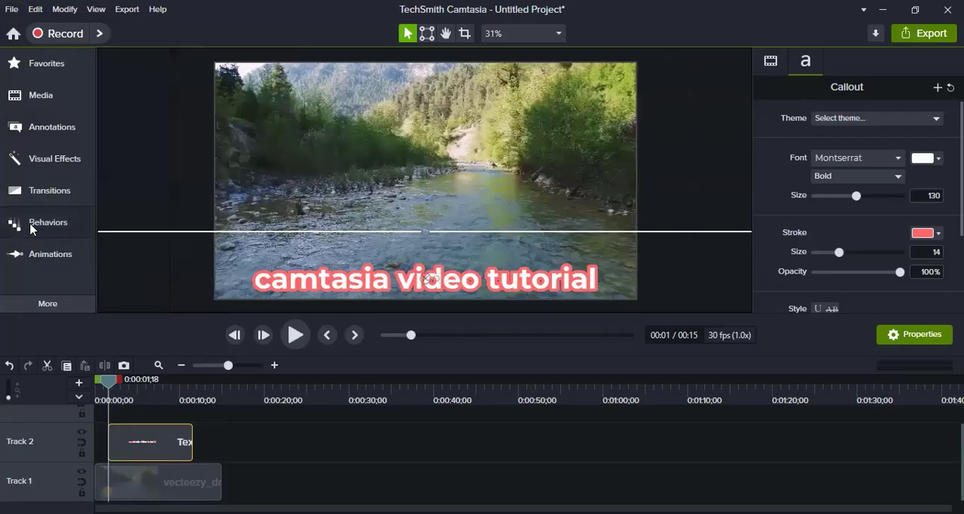
{"action": "left_click", "coordinate": [30, 228]}
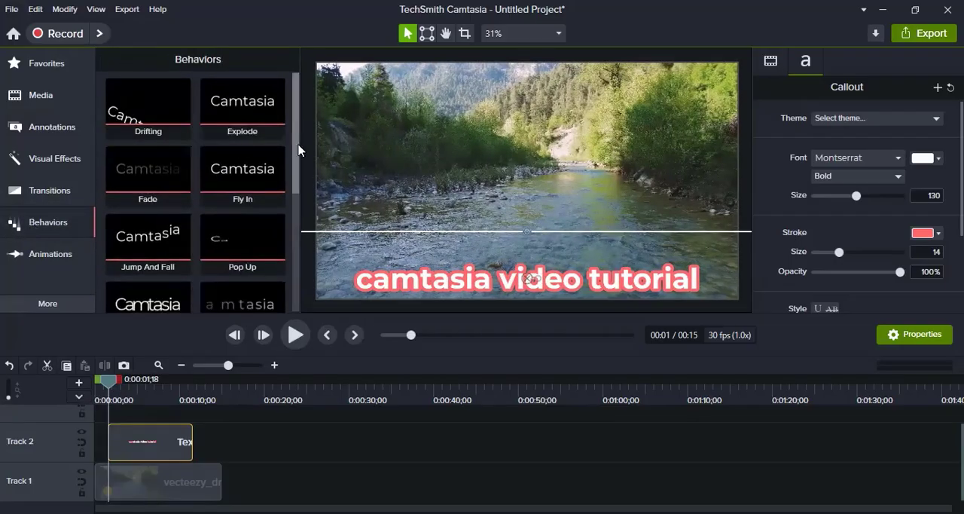
{"action": "scroll", "coordinate": [298, 149], "scroll_direction": "down", "scroll_amount": 6}
{"action": "scroll", "coordinate": [306, 136], "scroll_direction": "up", "scroll_amount": 4}
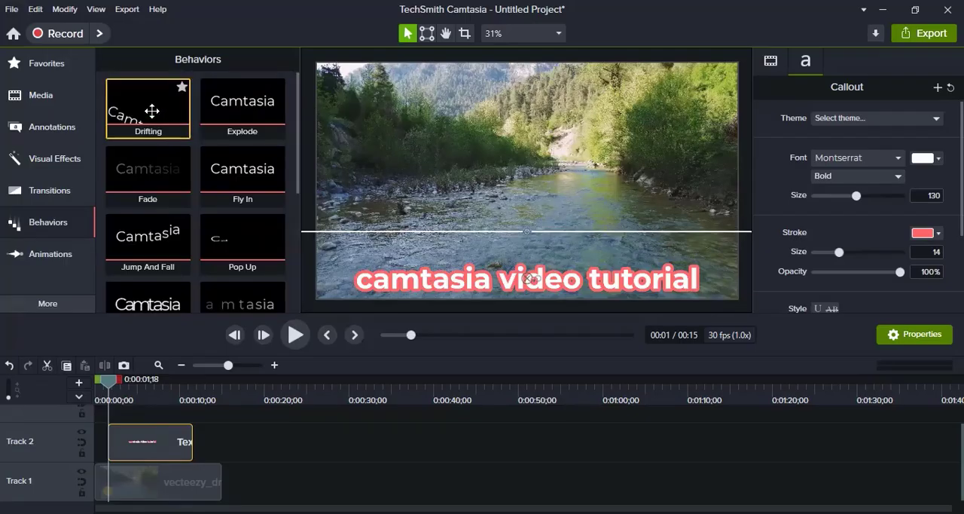
{"action": "left_click_drag", "start_coordinate": [152, 111], "coordinate": [166, 436]}
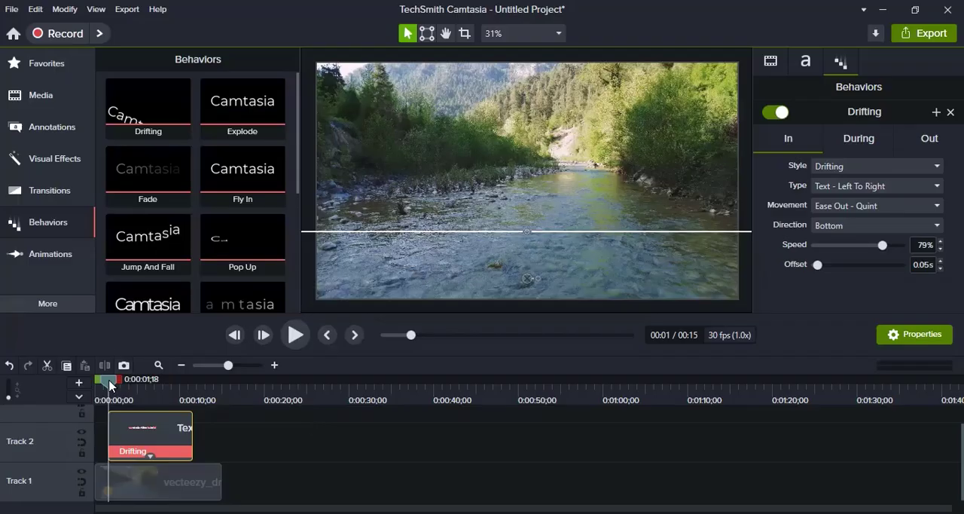
- Play the video from just before the text clip to preview the title's Drifting animation
{"action": "left_click_drag", "start_coordinate": [109, 382], "coordinate": [105, 391]}
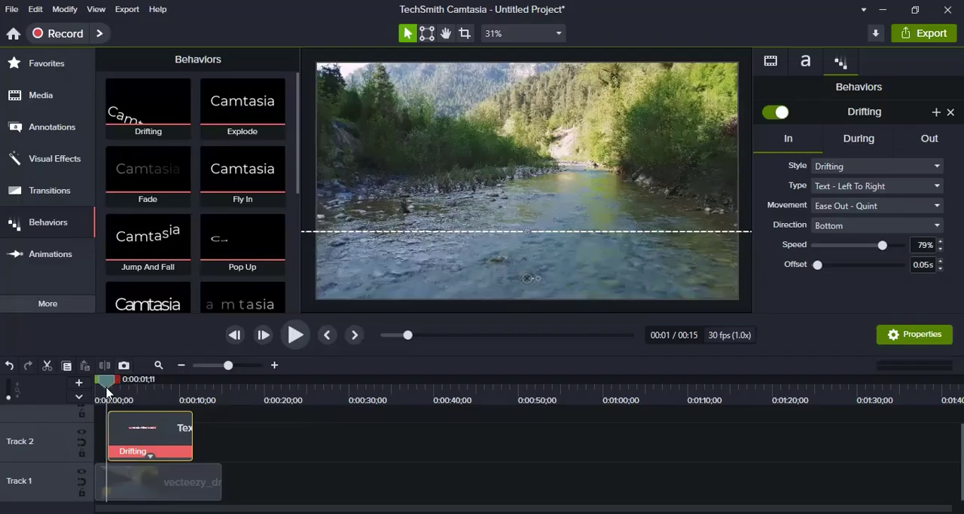
{"action": "left_click", "coordinate": [296, 337]}
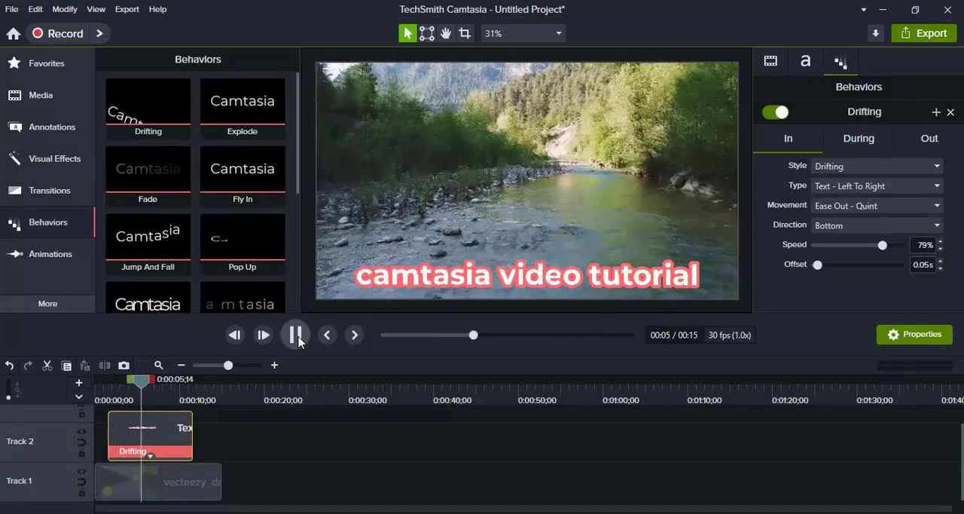
{"action": "left_click", "coordinate": [296, 337]}
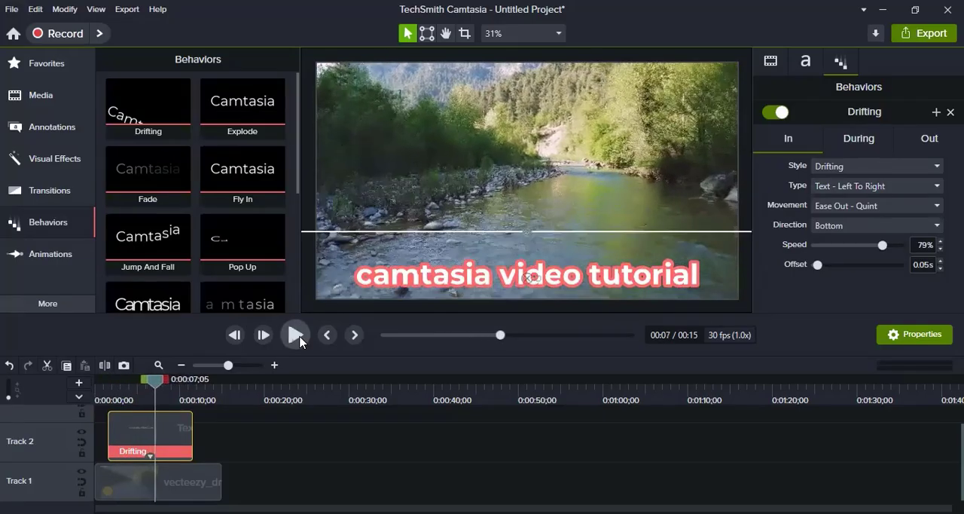
- Replace the text clip's Drifting behavior with Explode and show the applied behavior beneath the clip
{"action": "left_click", "coordinate": [127, 453]}
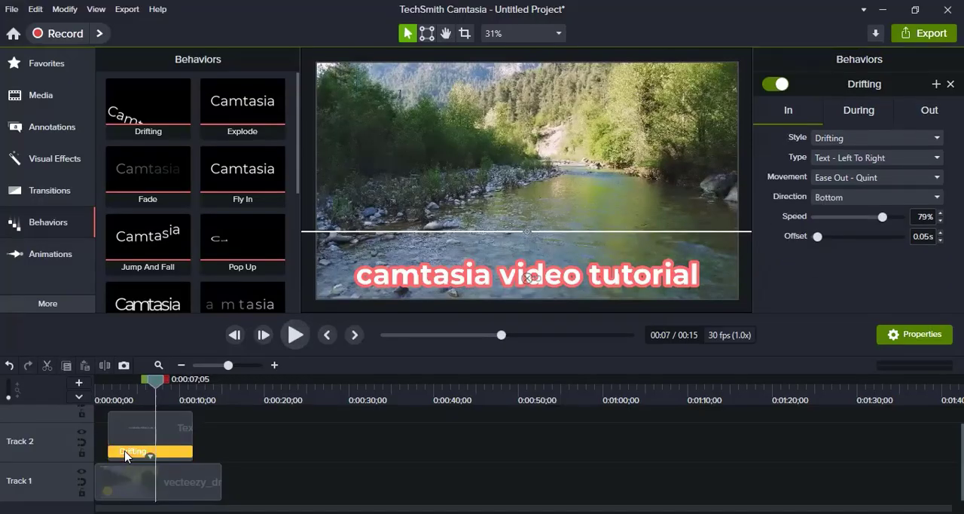
{"action": "key", "text": "Delete"}
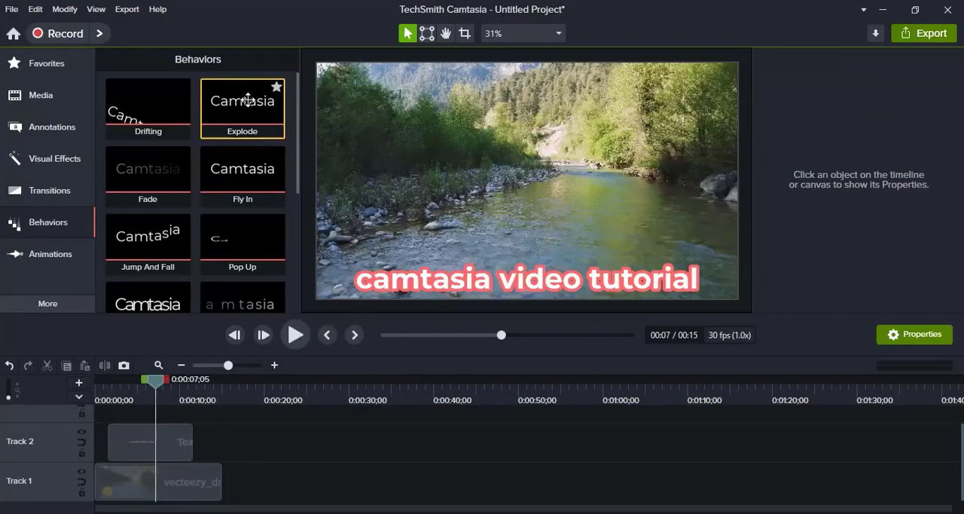
{"action": "left_click_drag", "start_coordinate": [239, 99], "coordinate": [167, 437]}
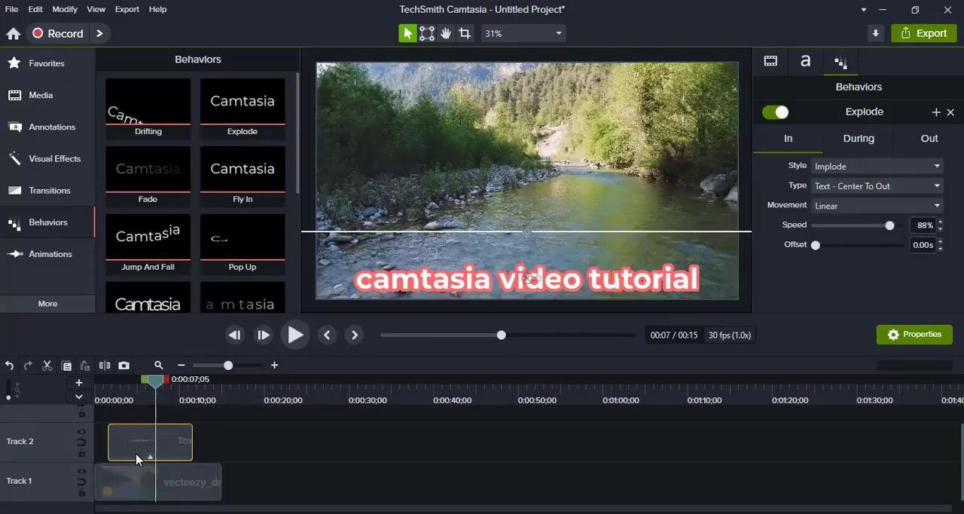
{"action": "left_click", "coordinate": [151, 457]}
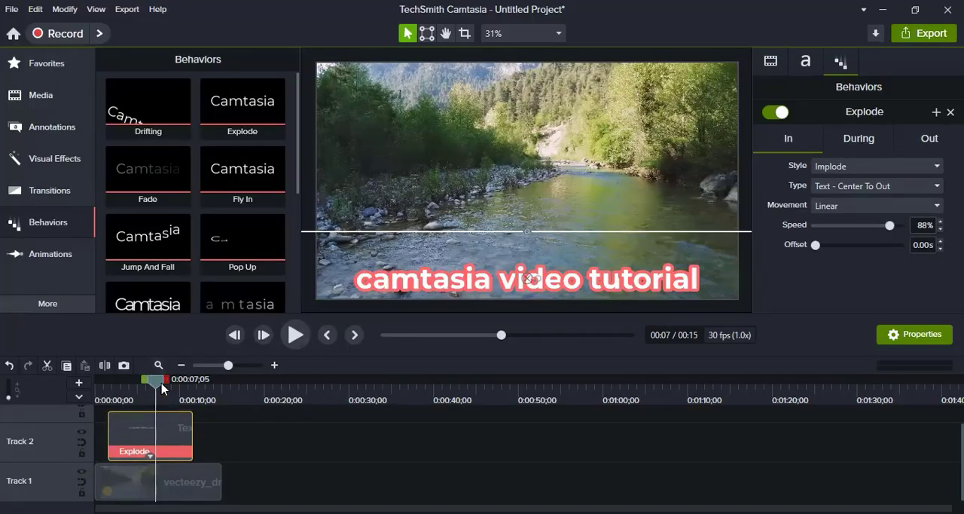
- Play the video from near its beginning to preview the title's Explode animation
{"action": "left_click_drag", "start_coordinate": [153, 390], "coordinate": [99, 397]}
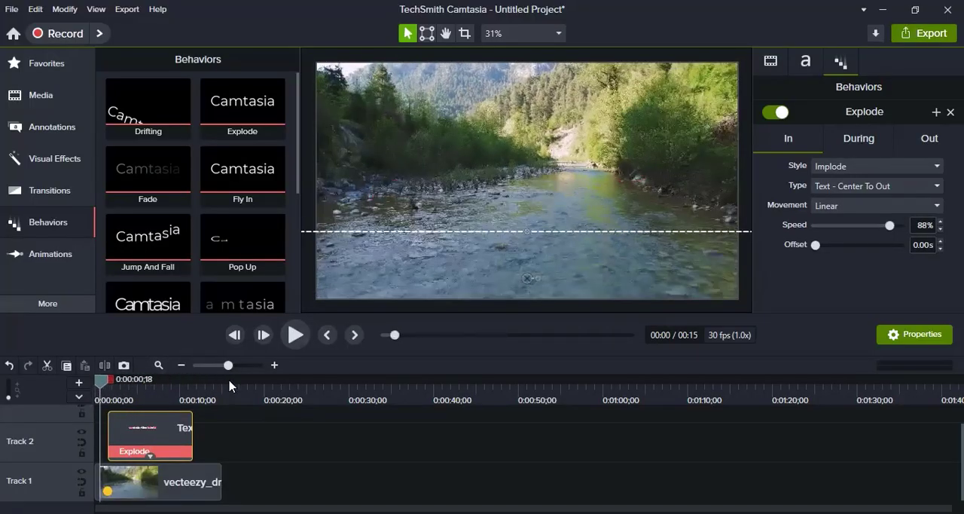
{"action": "left_click", "coordinate": [296, 335]}
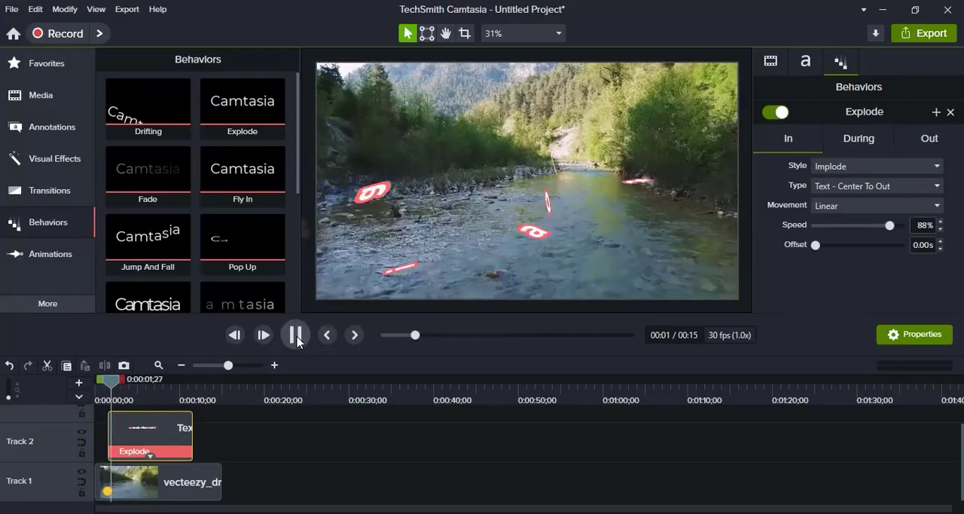
{"action": "left_click", "coordinate": [298, 339]}
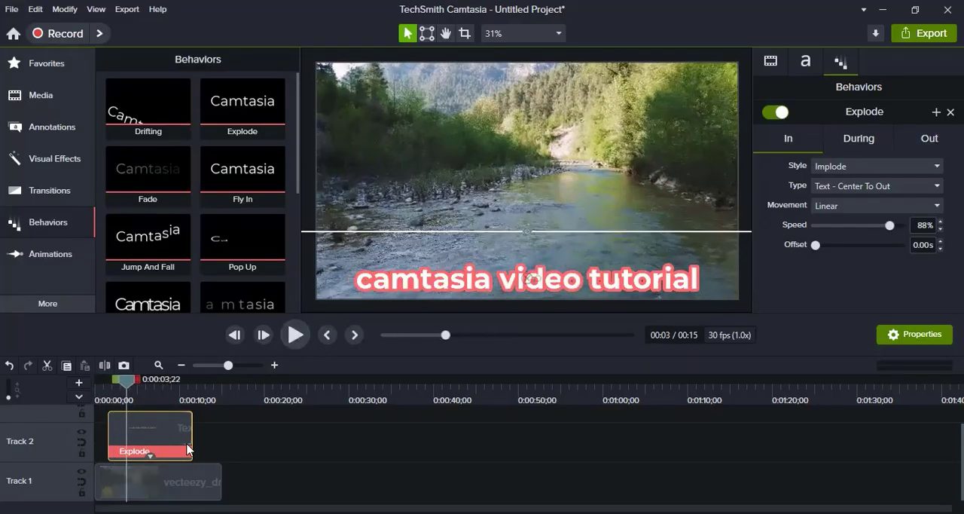
- Replace the text clip's Explode behavior with Jump And Fall
{"action": "left_click", "coordinate": [178, 452]}
{"action": "key", "text": "Delete"}
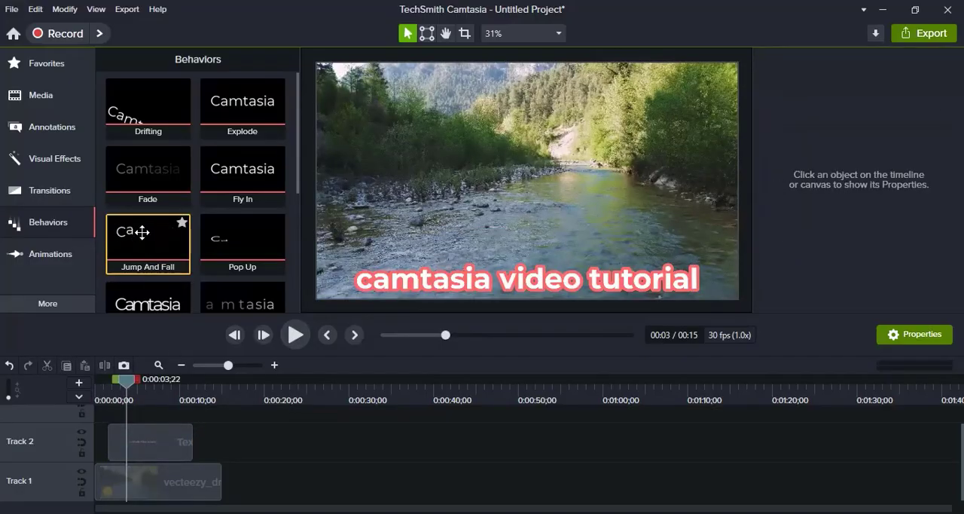
{"action": "left_click_drag", "start_coordinate": [142, 233], "coordinate": [151, 440]}
- Play the video from near its beginning to preview the title's Jump And Fall animation
{"action": "left_click_drag", "start_coordinate": [127, 384], "coordinate": [100, 403]}
{"action": "left_click", "coordinate": [295, 334]}
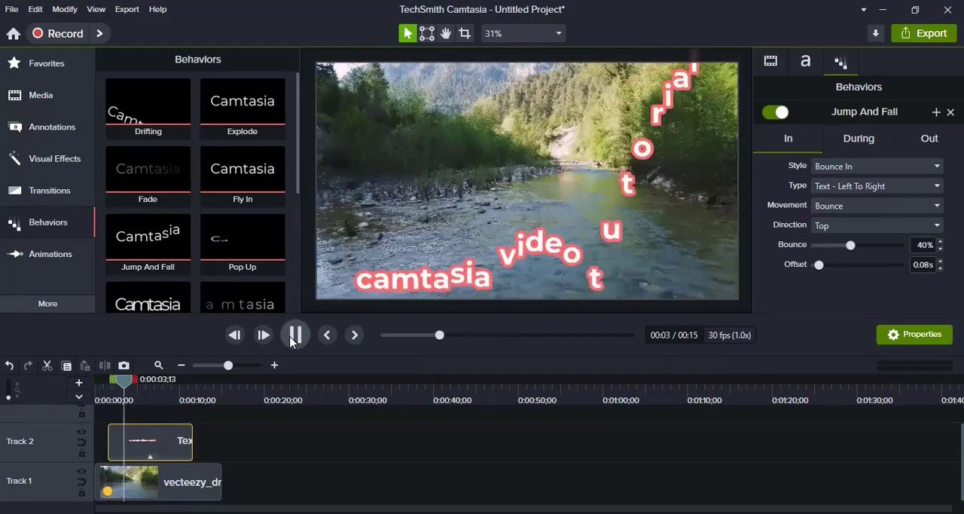
{"action": "left_click", "coordinate": [295, 335]}
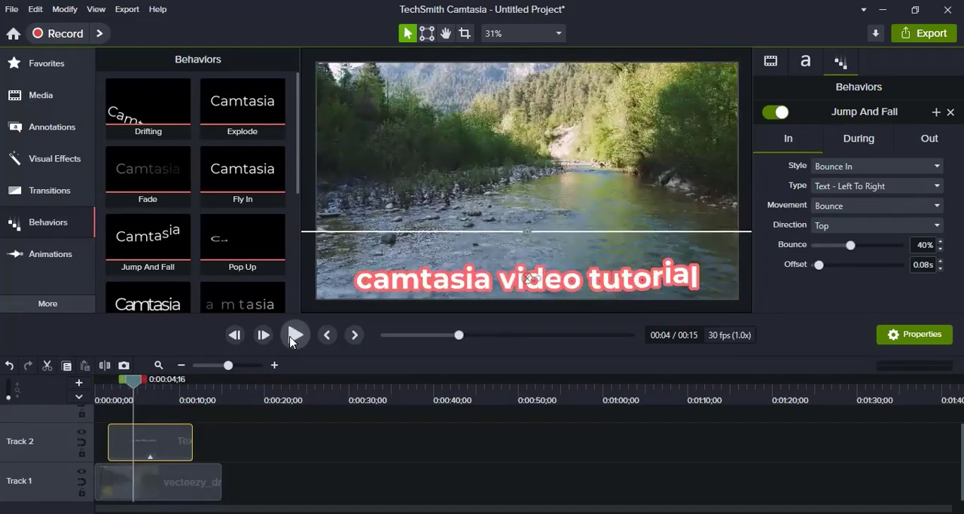